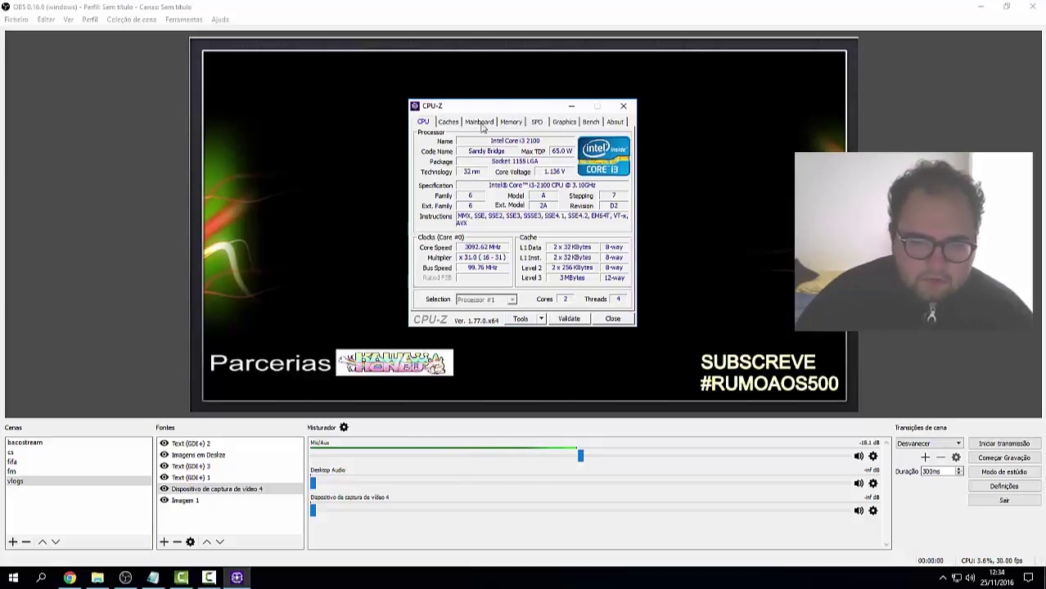
Step: Review the computer's cache, mainboard, memory, SPD and graphics details in CPU-Z
click(450, 122)
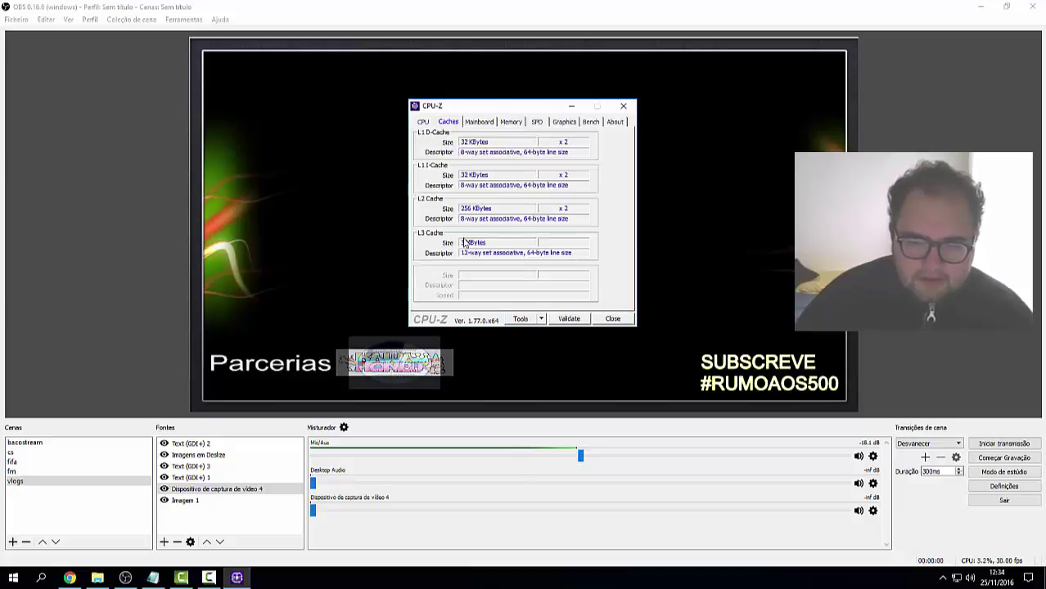
click(488, 124)
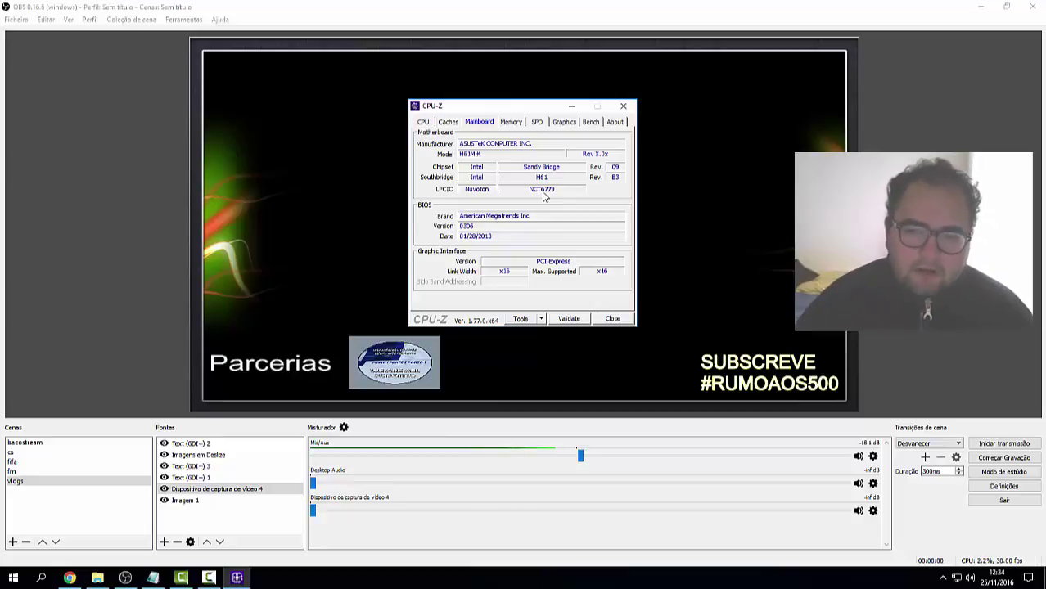
click(512, 123)
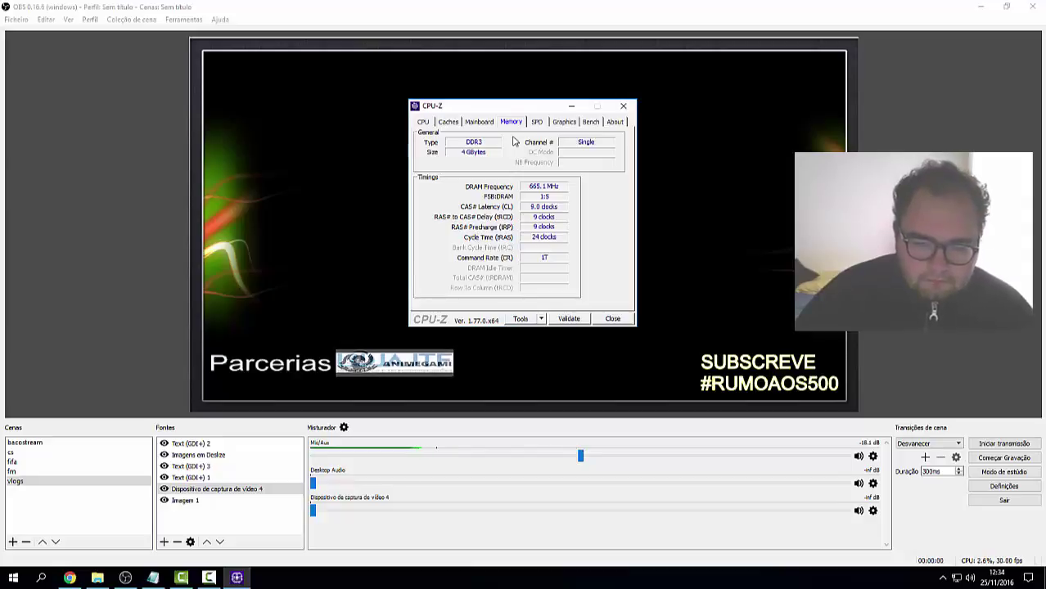
click(540, 122)
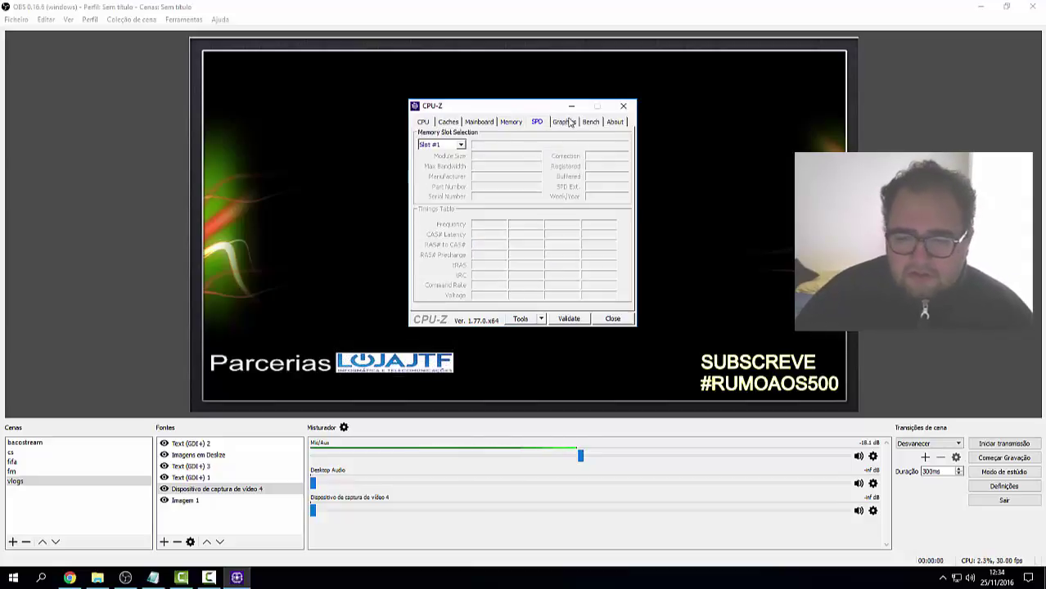
click(566, 123)
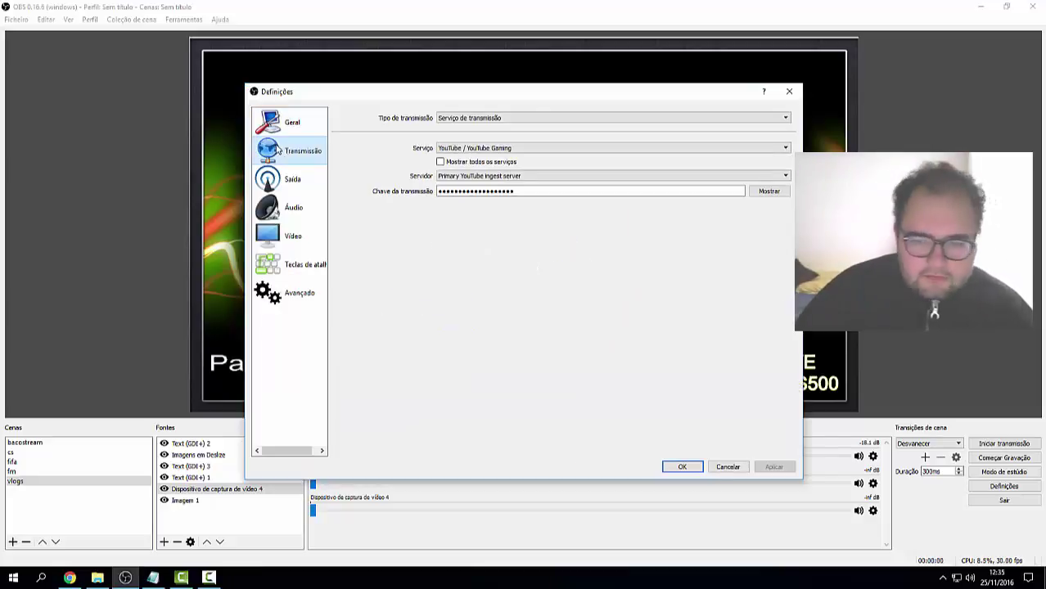
Step: Examine the output settings for streaming, including the options for output mode, video bitrate, encoder and audio bitrate
click(311, 180)
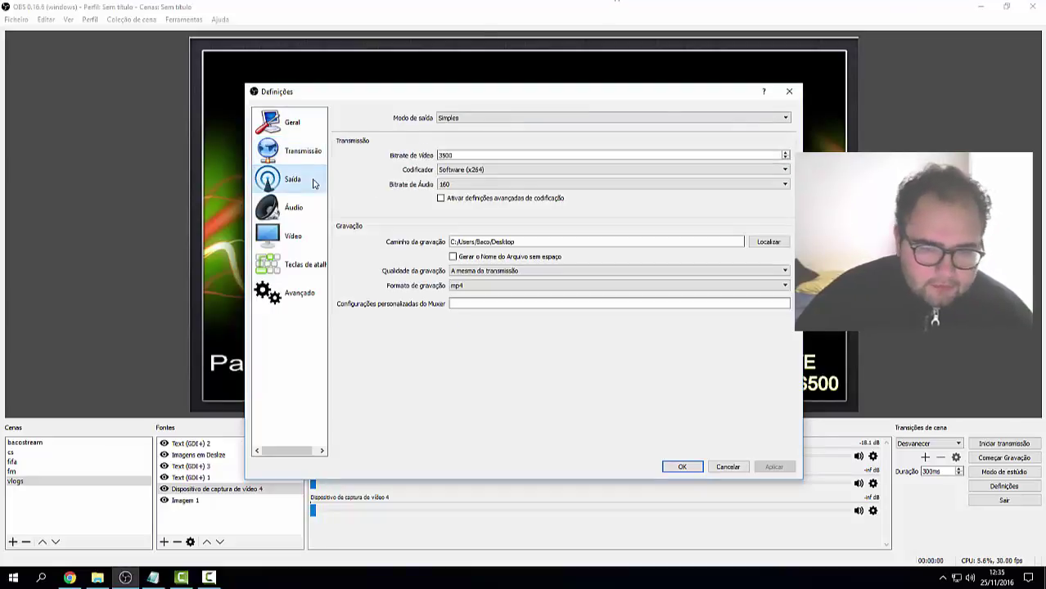
click(451, 119)
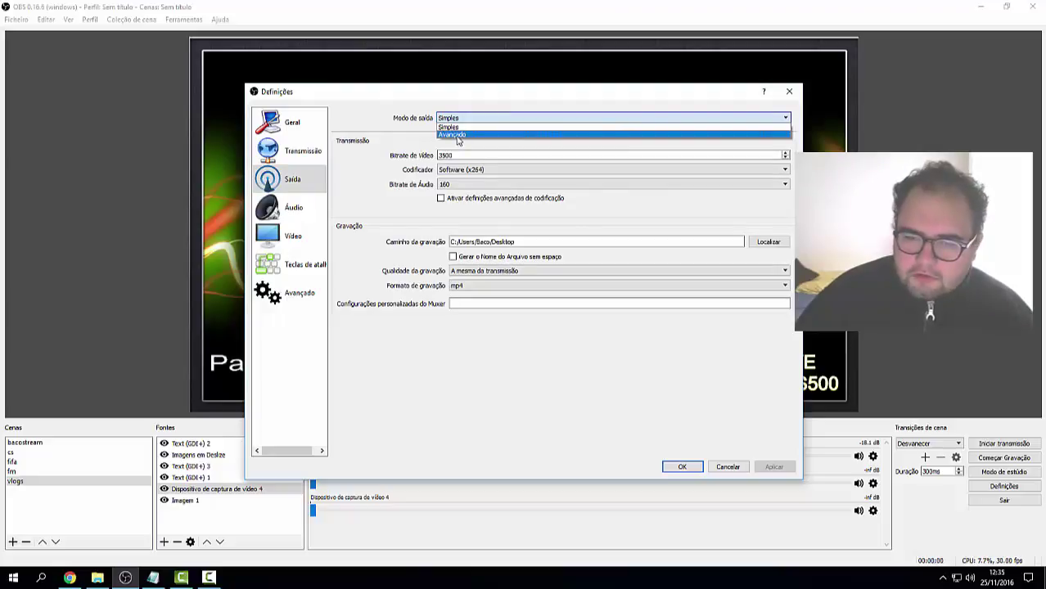
click(413, 154)
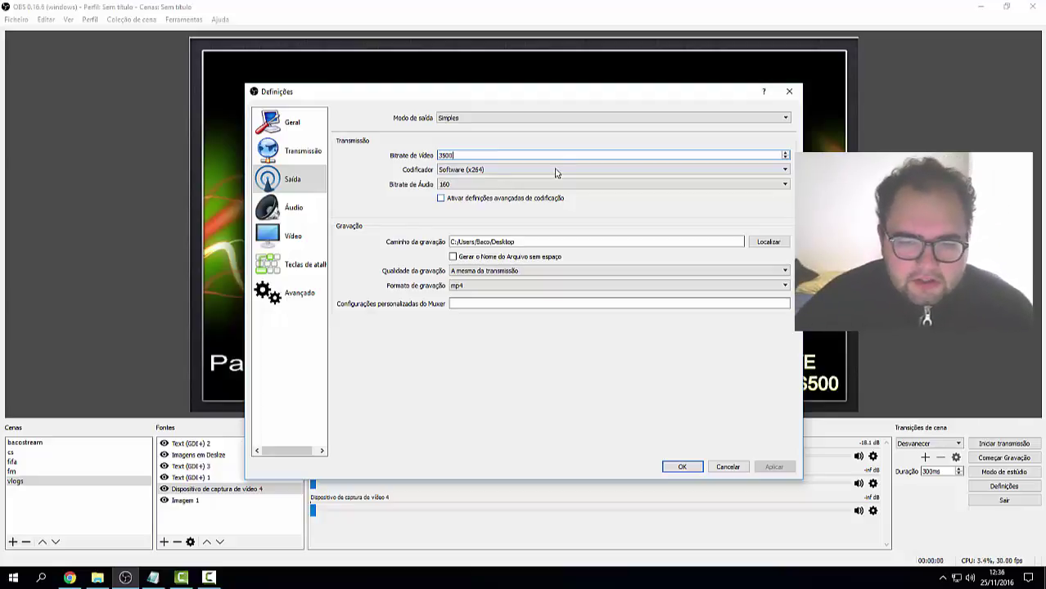
click(556, 170)
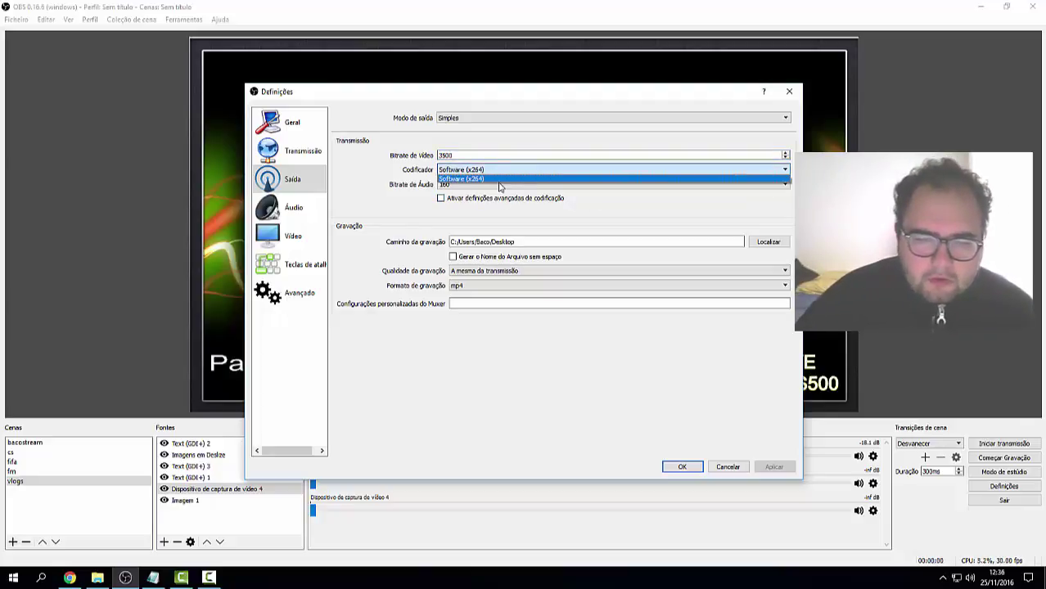
click(667, 217)
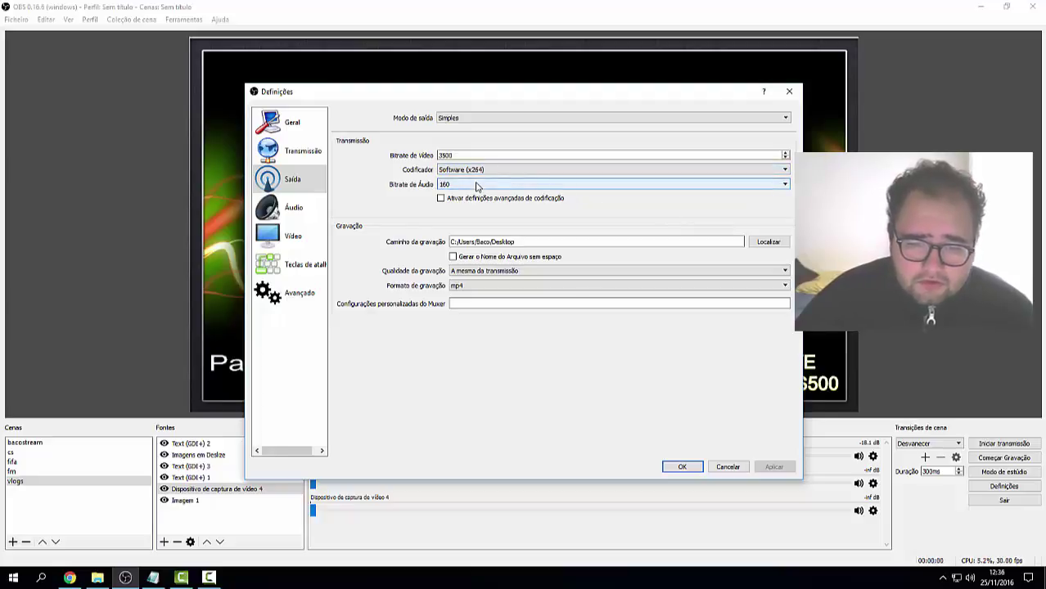
click(477, 186)
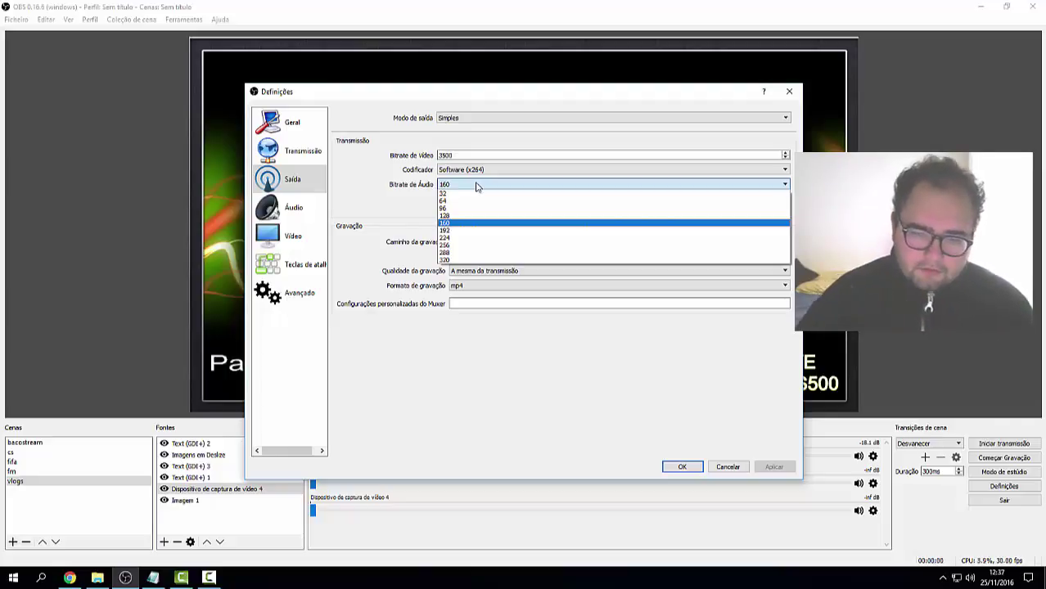
click(402, 193)
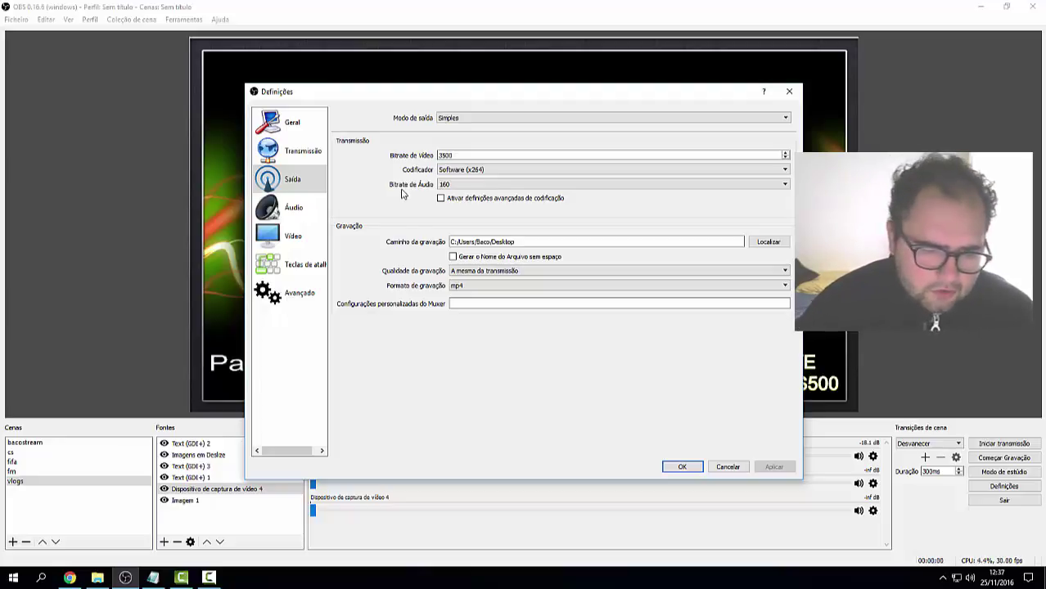
Step: Set the desktop audio device to Altifalantes (Realtek High Definition Audio) and the first mic/auxiliary device to Microfone (Krom Kimu)
click(310, 207)
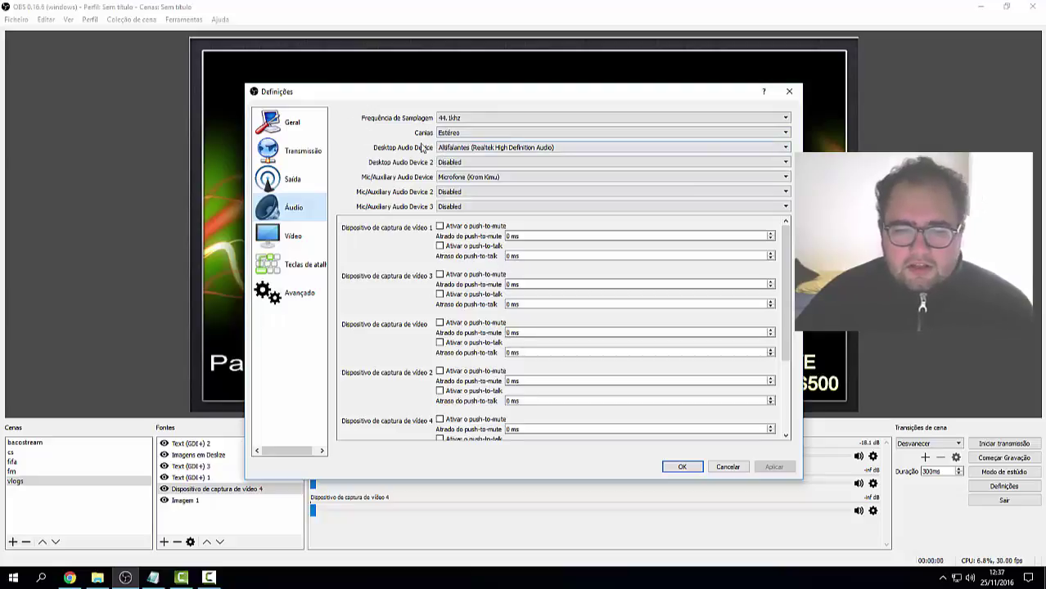
click(474, 150)
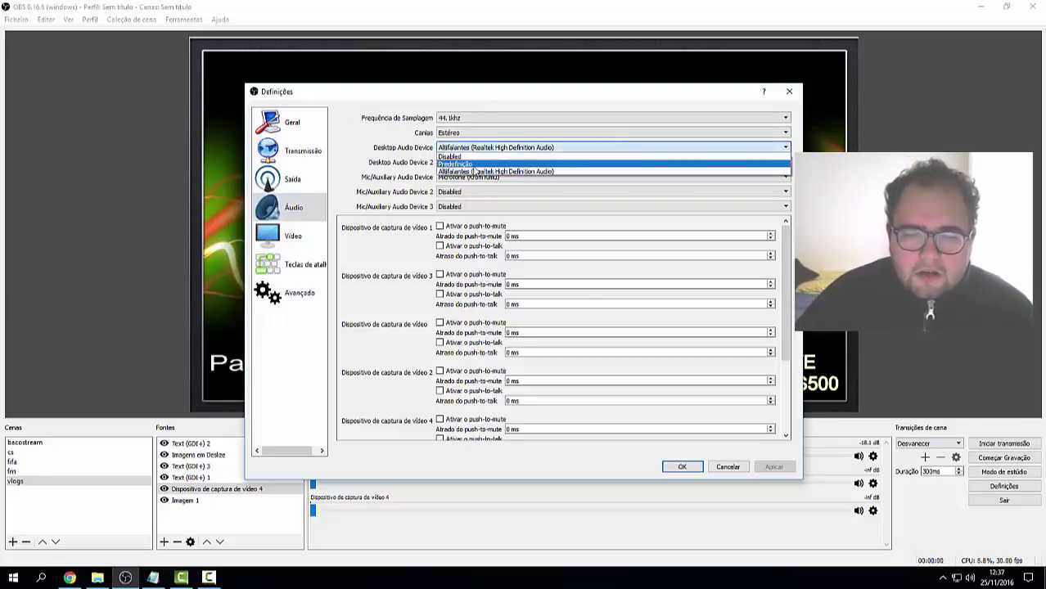
click(474, 172)
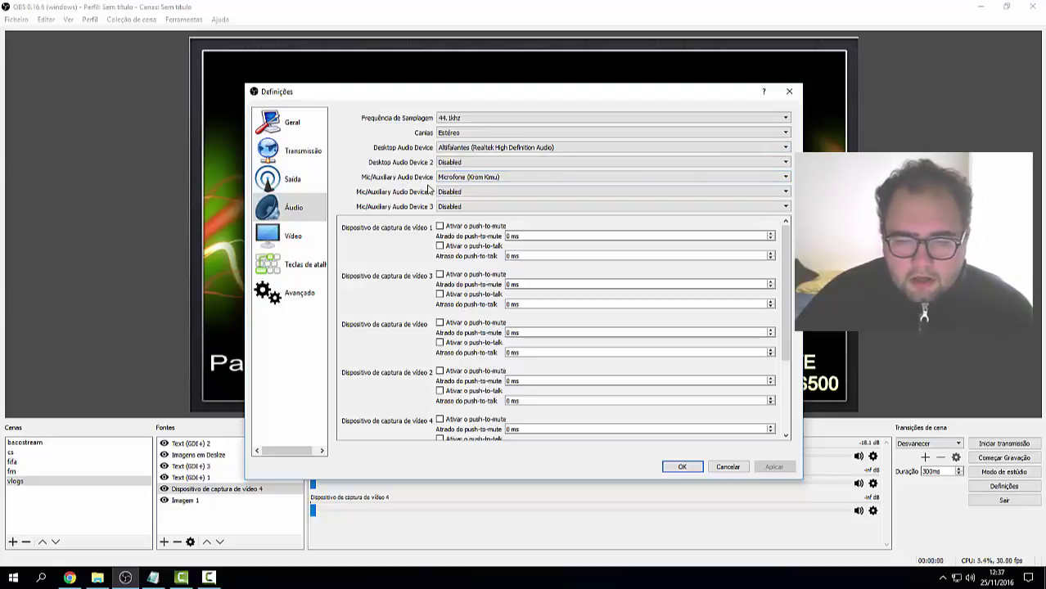
click(476, 177)
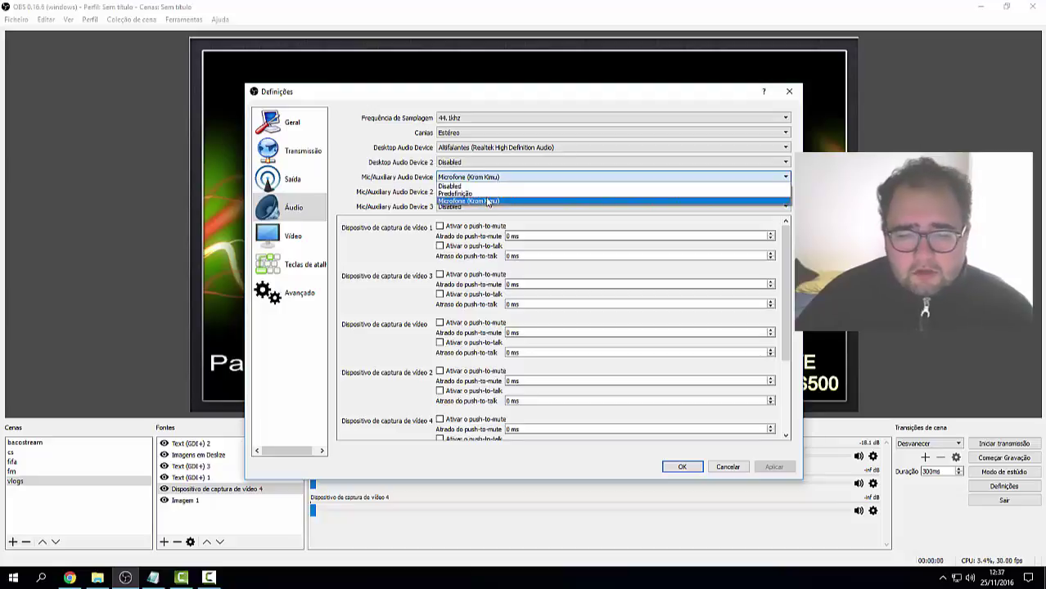
click(465, 194)
click(465, 177)
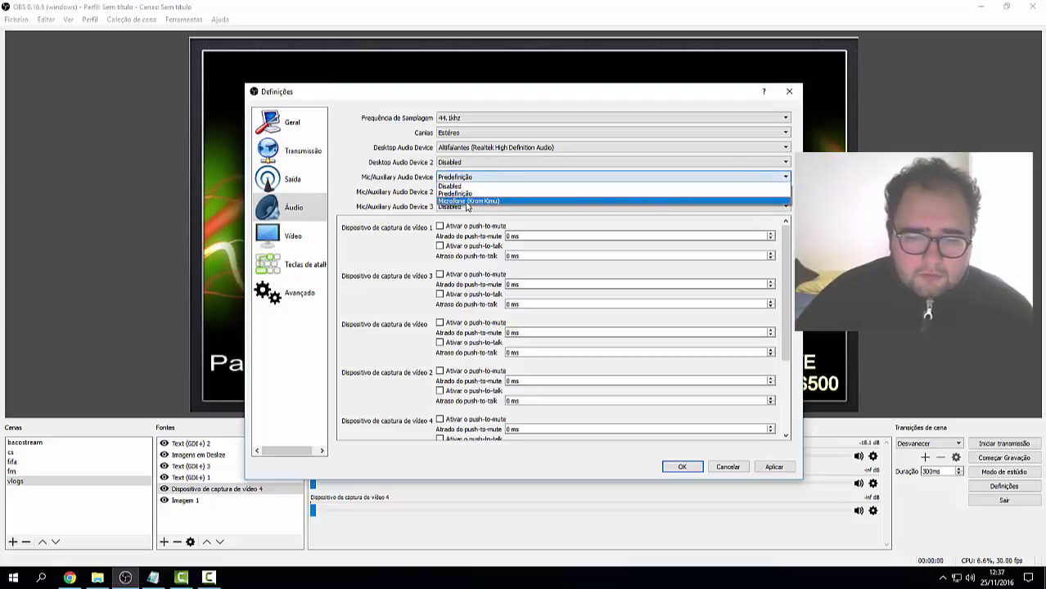
click(467, 202)
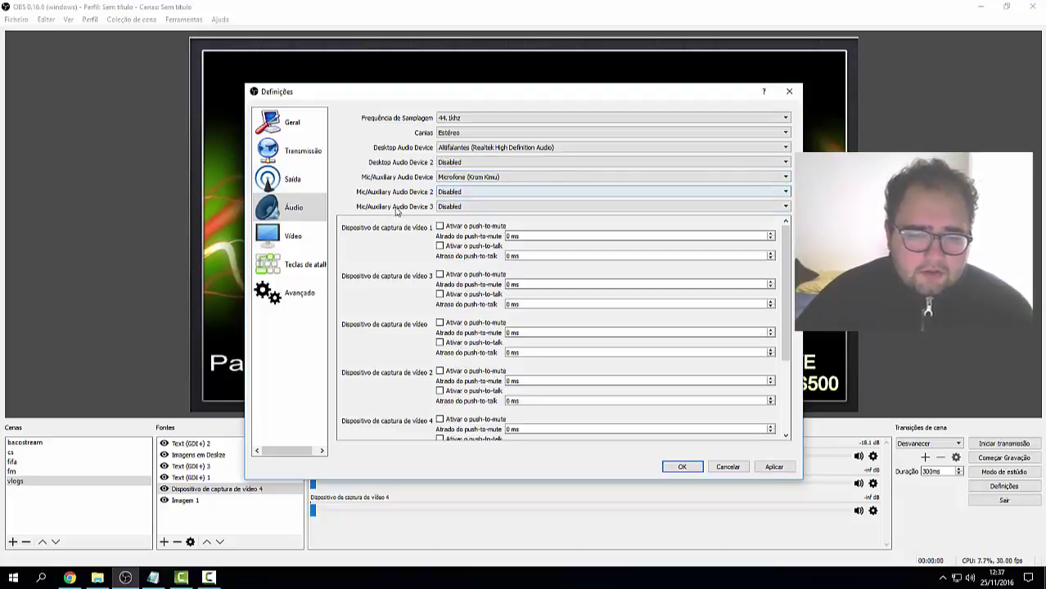
Step: In the video settings, choose 1842x1036 as the base resolution and 1840x1036 as the scaled output resolution
click(295, 237)
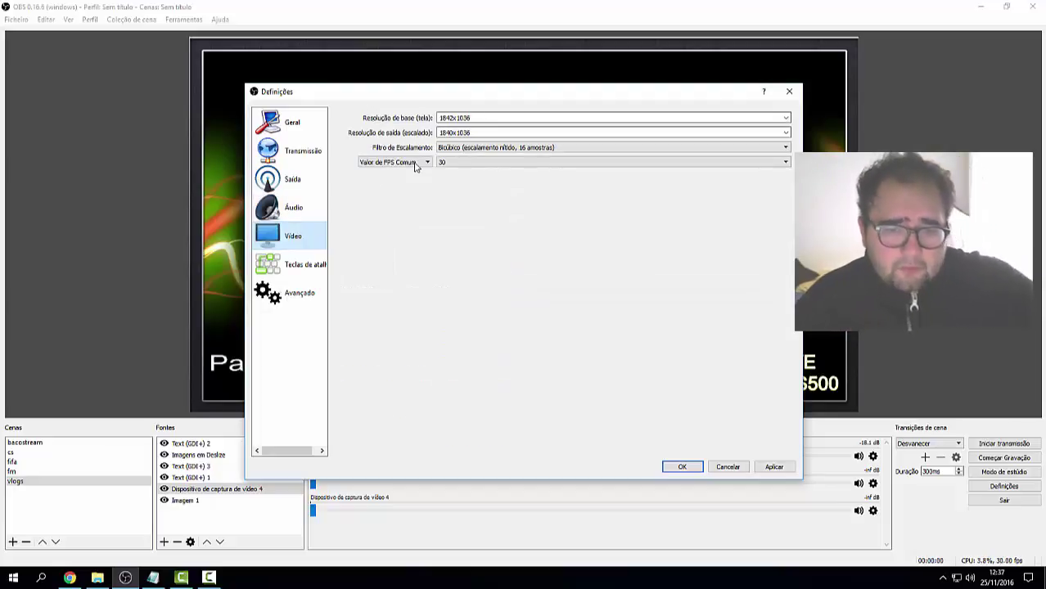
click(785, 119)
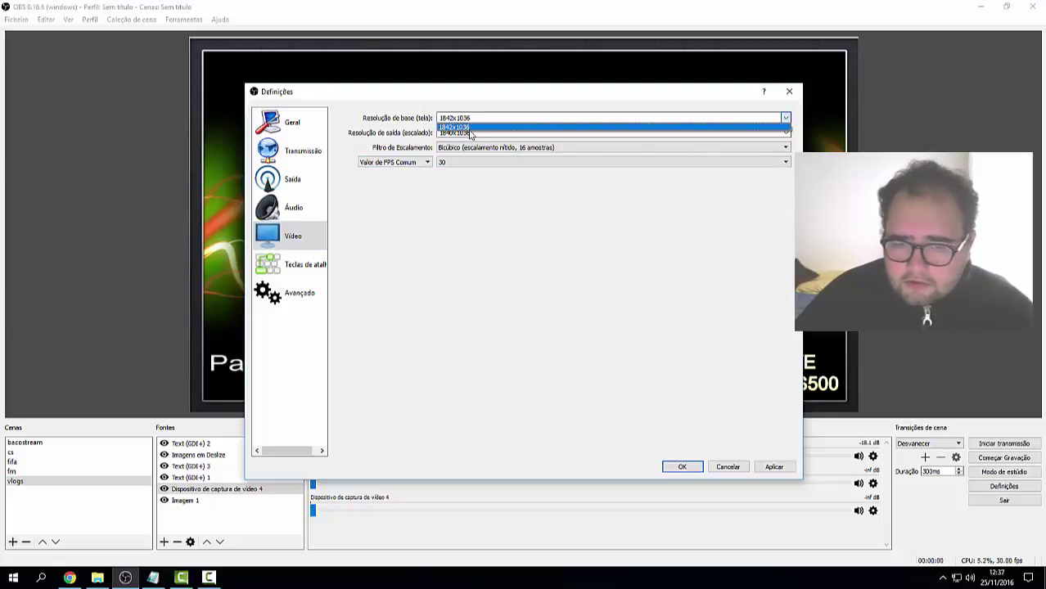
click(471, 128)
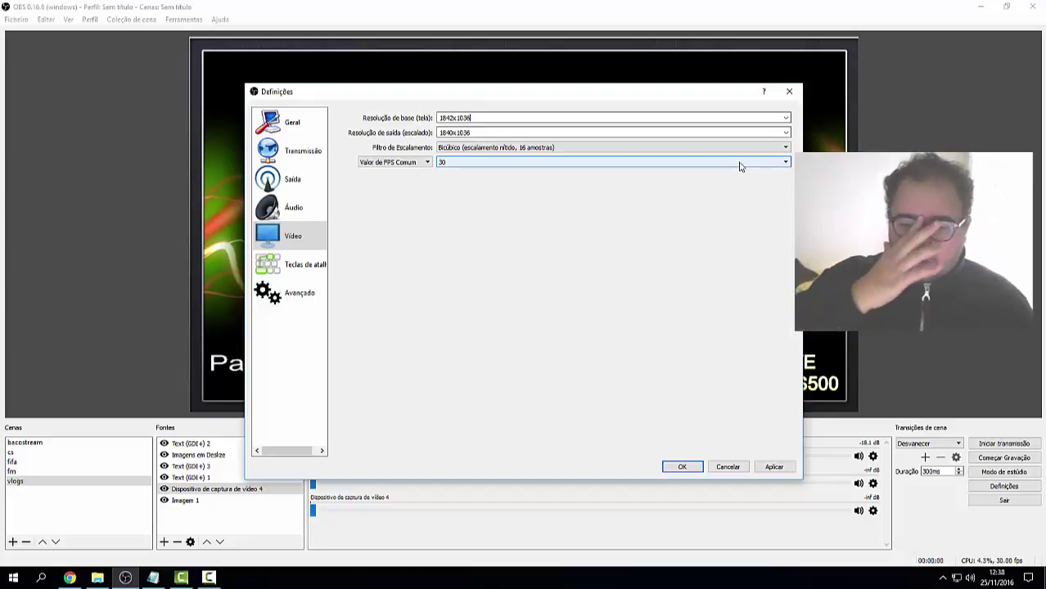
click(785, 133)
click(687, 143)
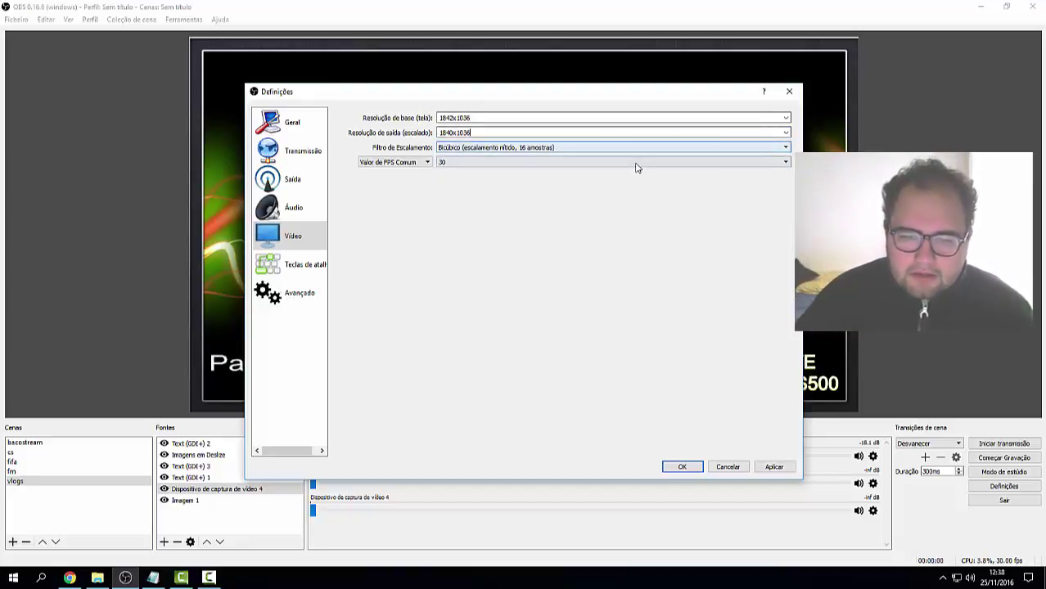
Step: Set the scaling filter to Bicúbico (escalamento nítido, 16 amostras) and the common FPS value to 30
scroll(540, 153, down, 1)
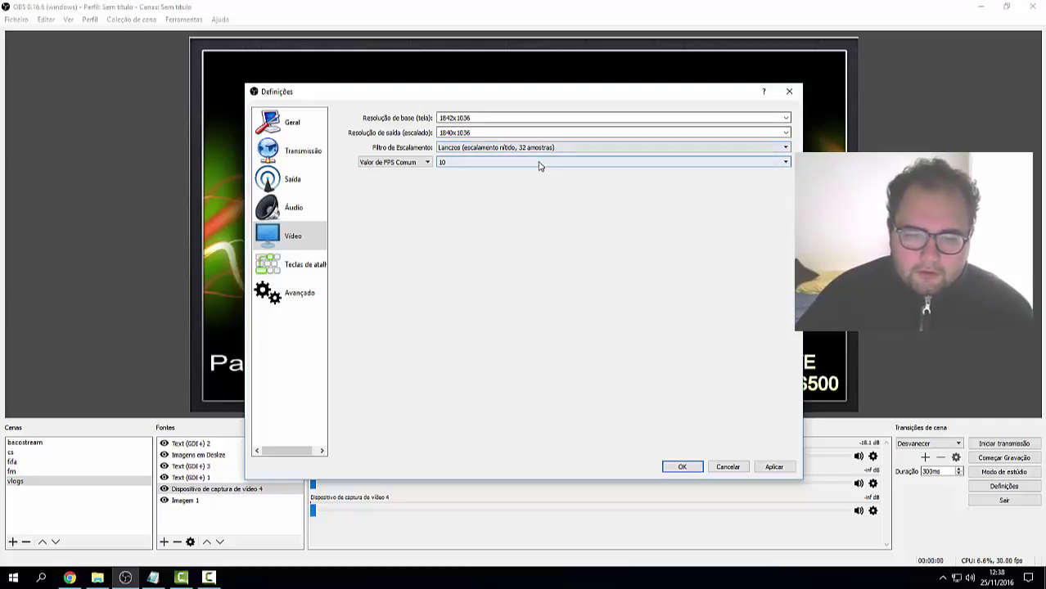
scroll(540, 164, up, 1)
scroll(541, 164, down, 1)
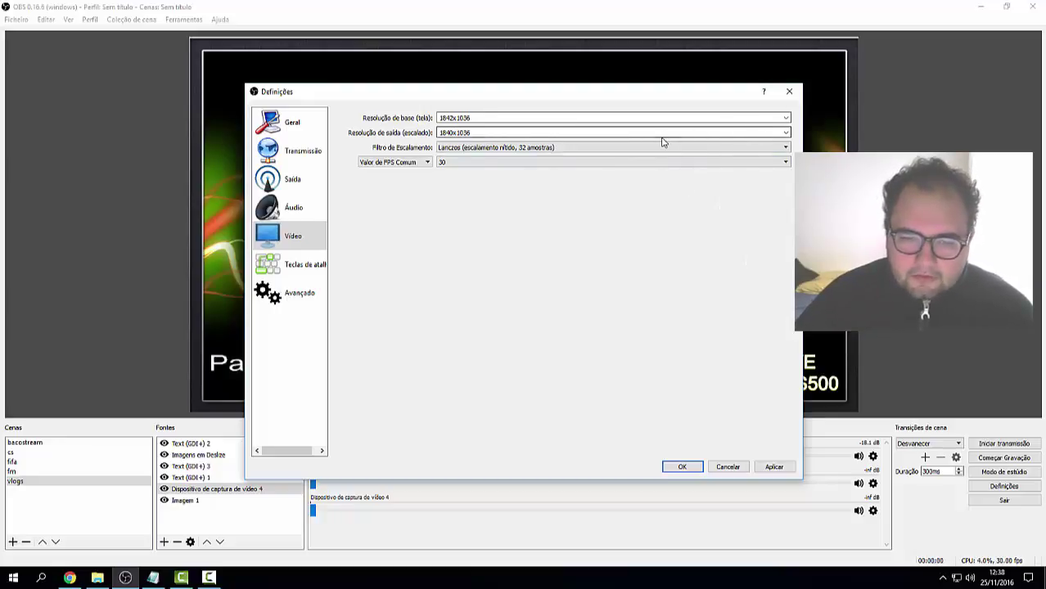
click(786, 133)
click(786, 133)
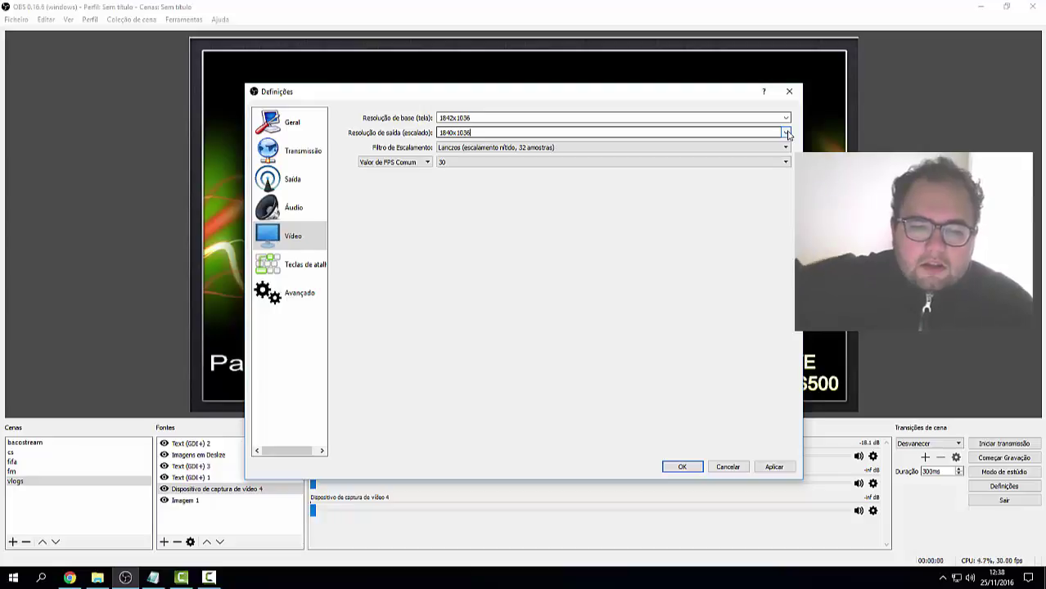
click(785, 148)
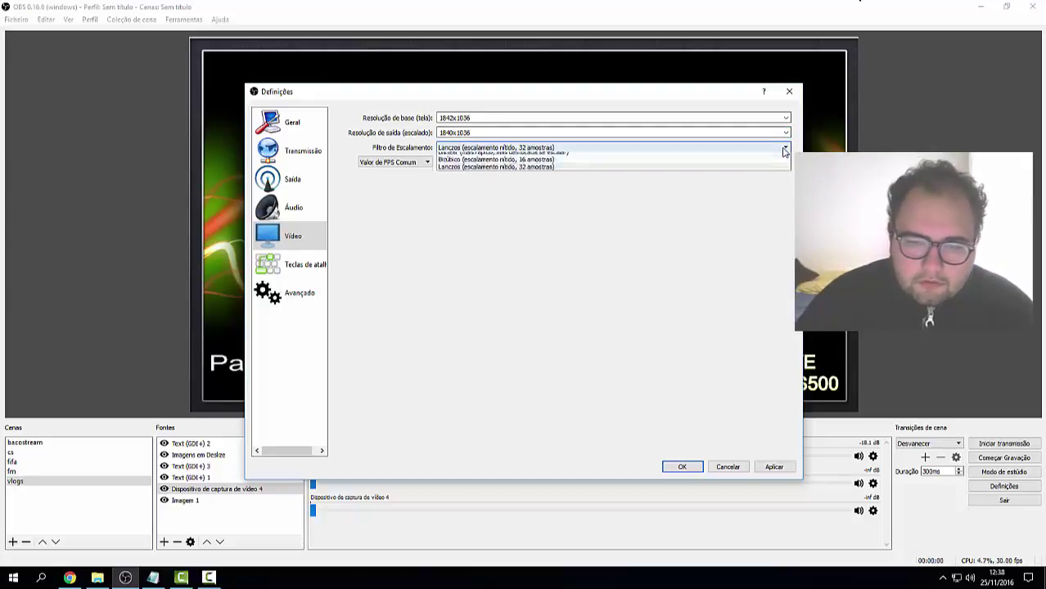
click(777, 166)
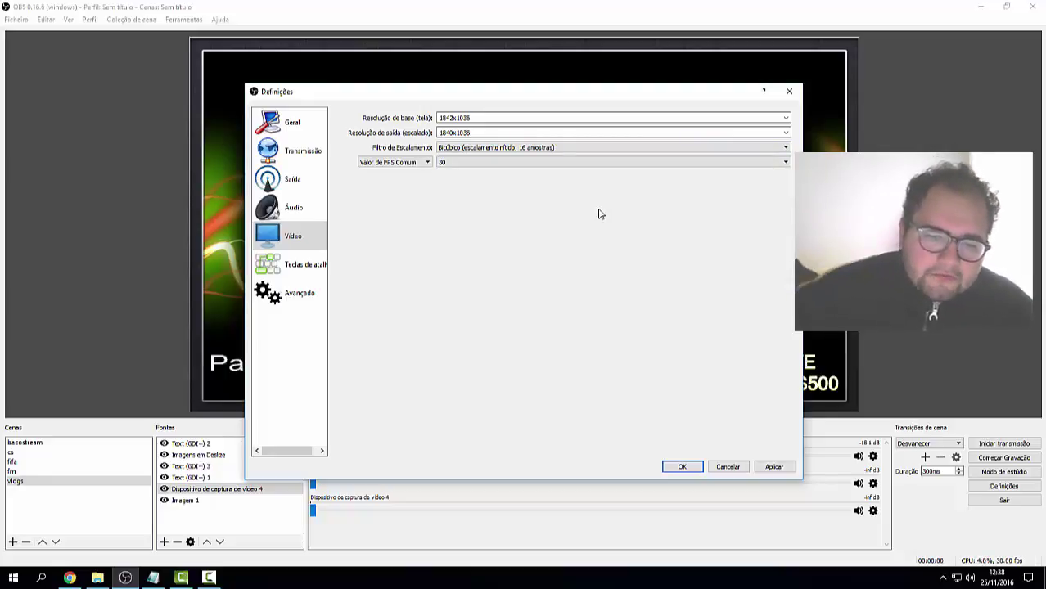
click(567, 152)
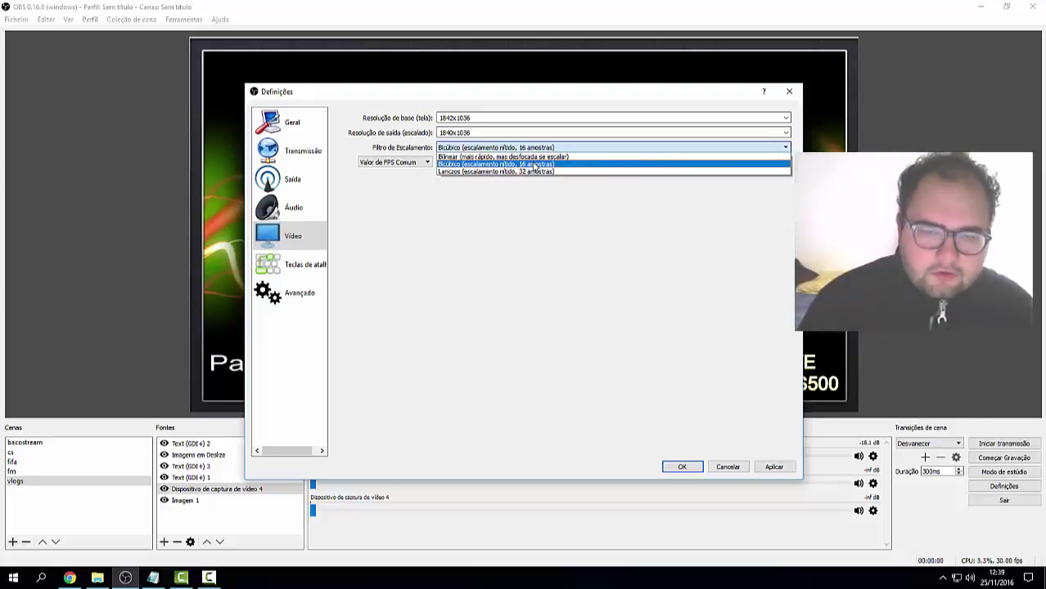
click(534, 165)
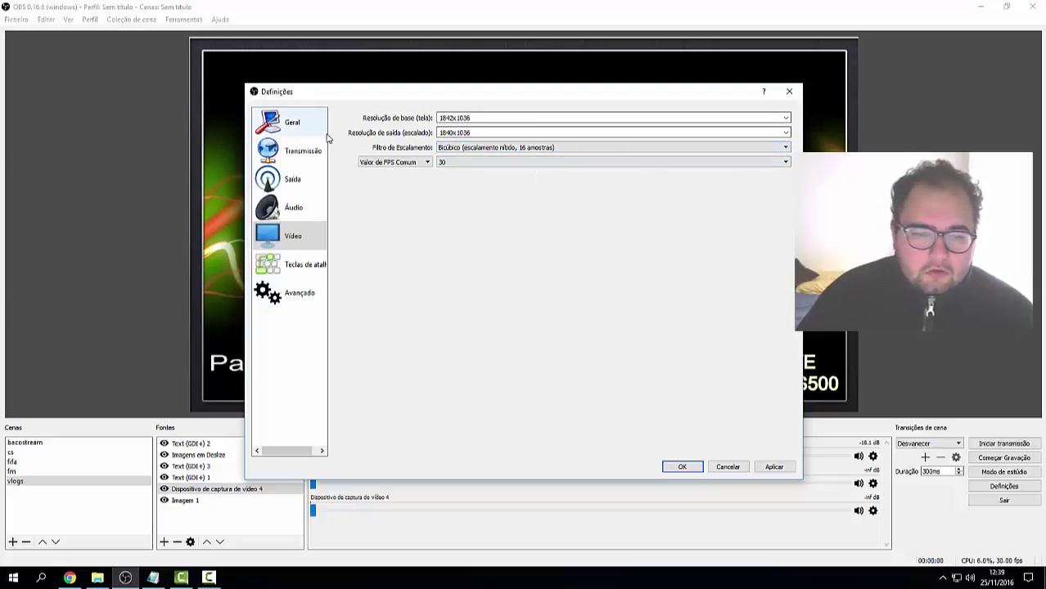
Step: Examine the list of available scaled output resolutions and select 1840x1036 again
click(786, 133)
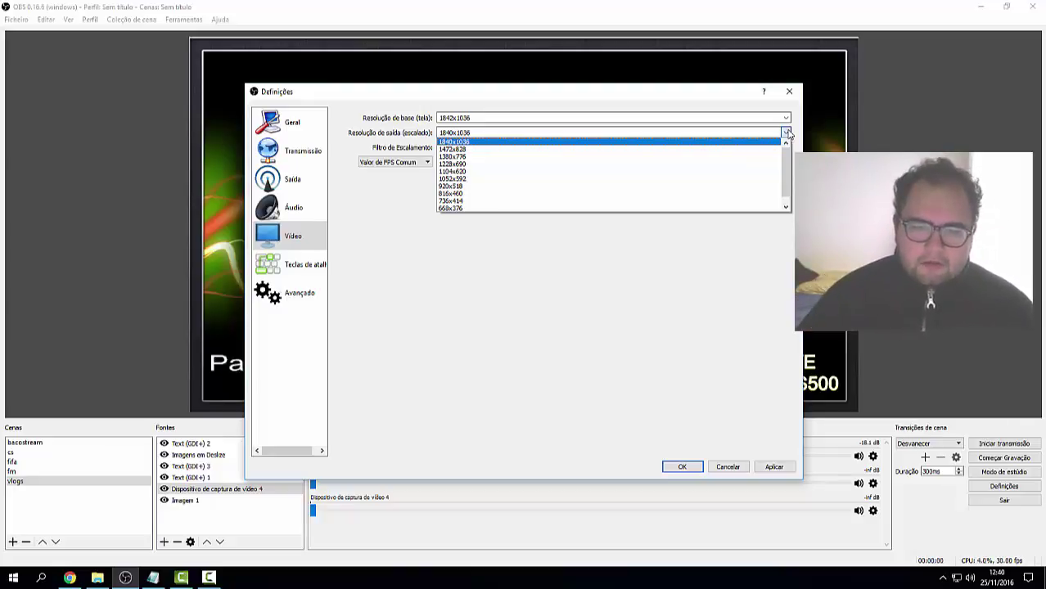
click(772, 146)
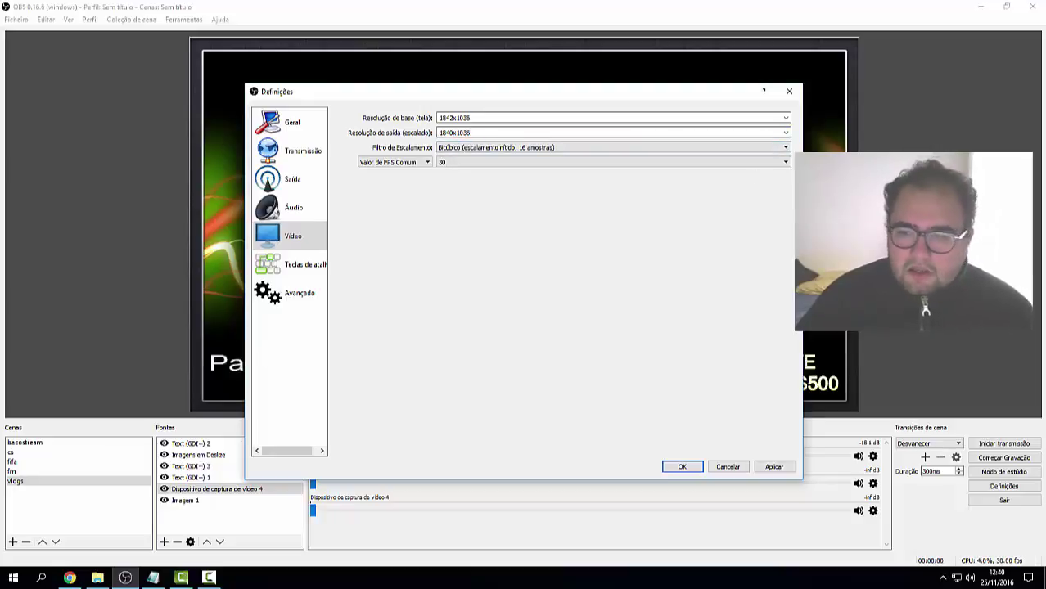
click(784, 133)
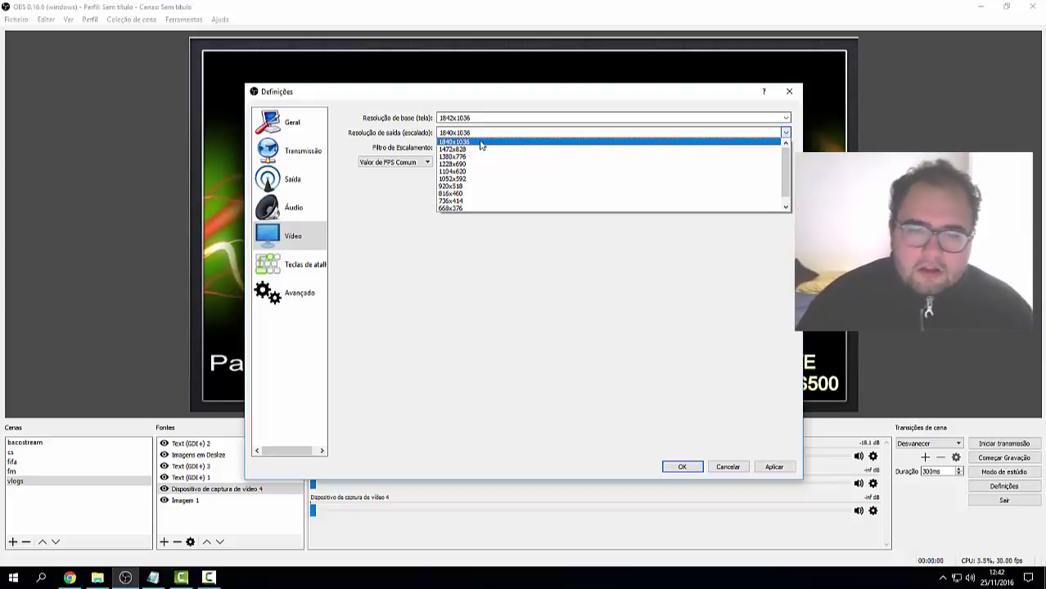
click(481, 145)
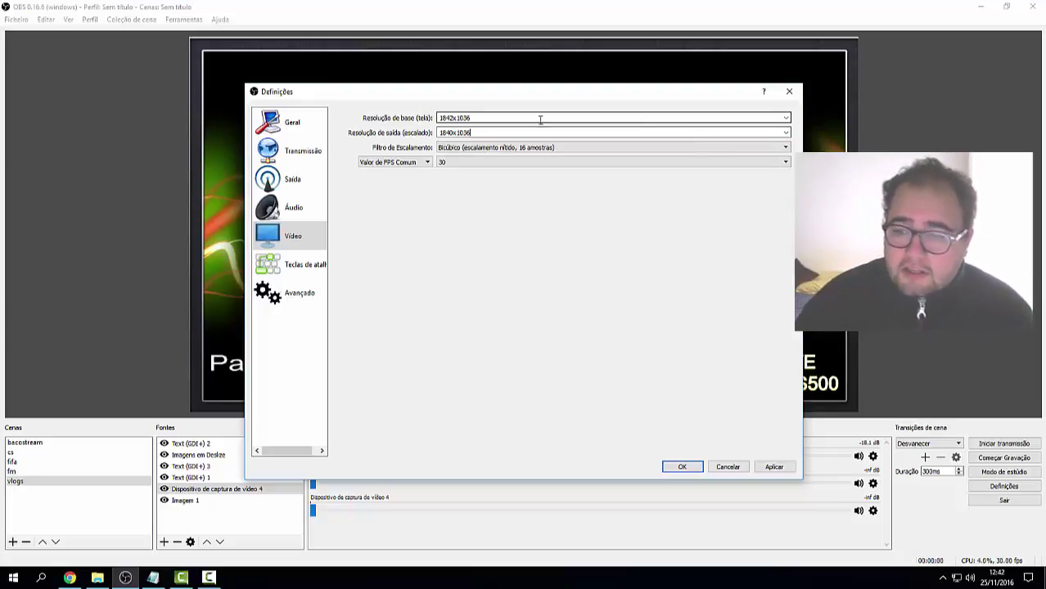
click(778, 132)
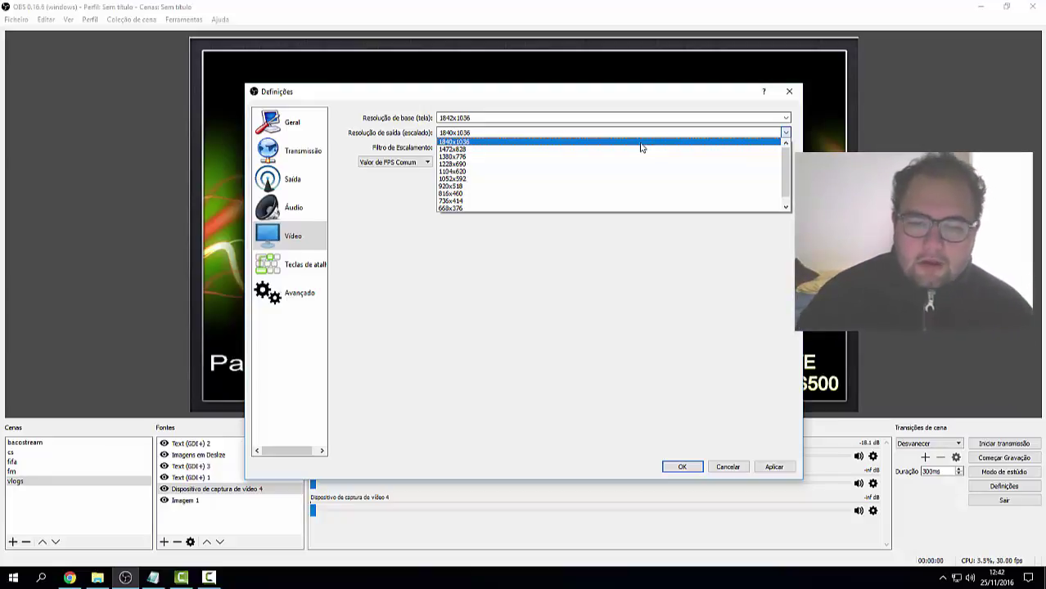
click(588, 143)
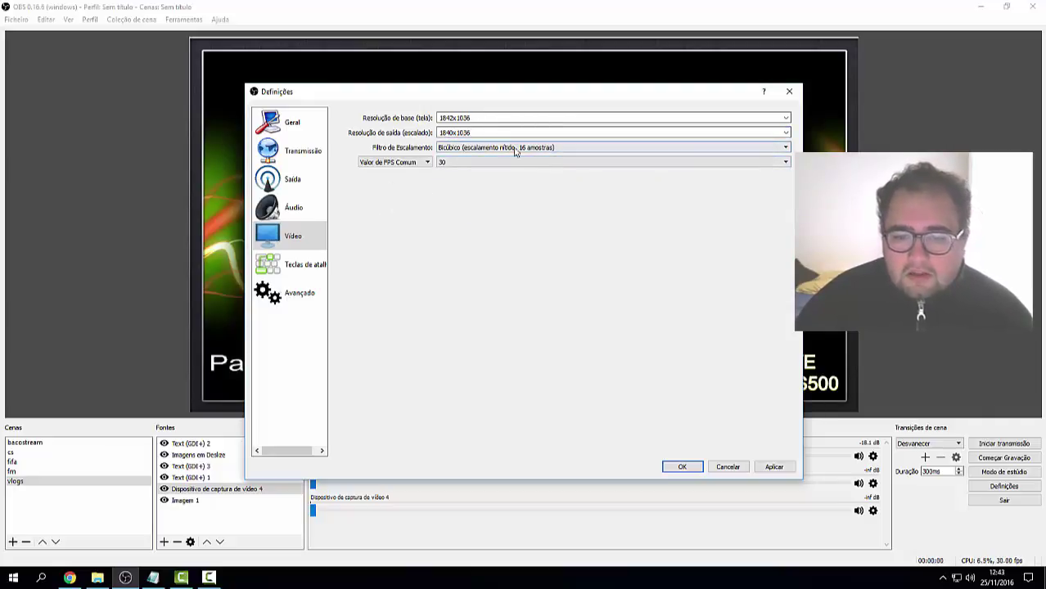
Step: Try 920x518 as the scaled output resolution and review the available output resolutions and common FPS values
click(787, 135)
click(721, 190)
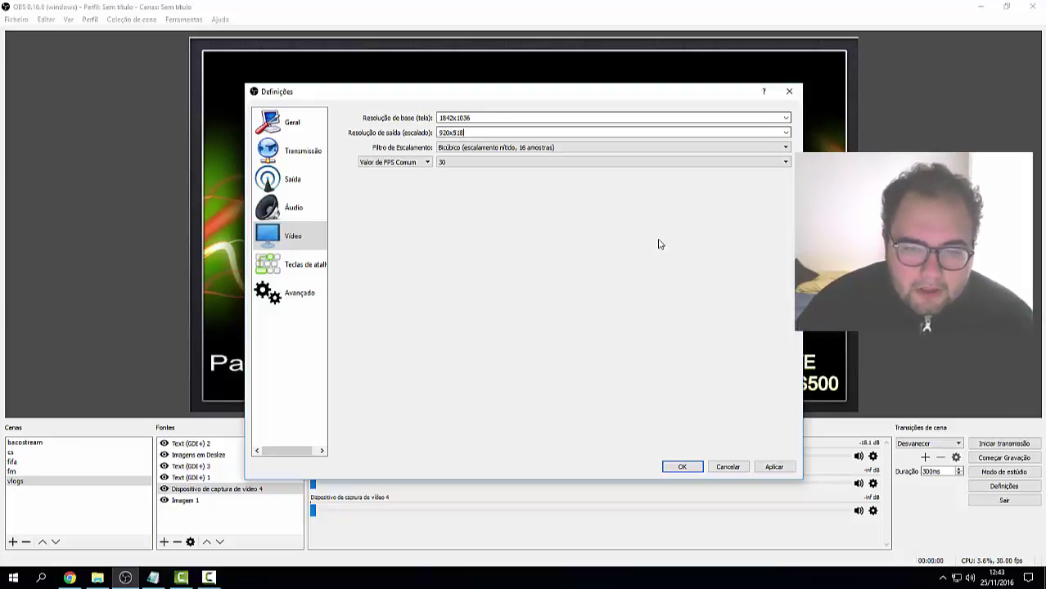
click(786, 133)
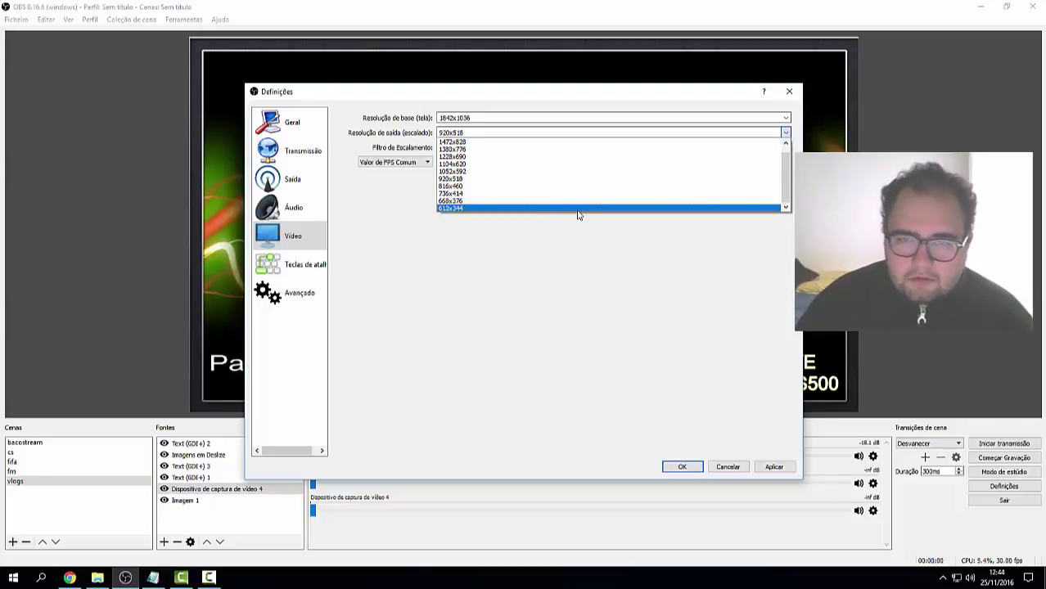
click(483, 262)
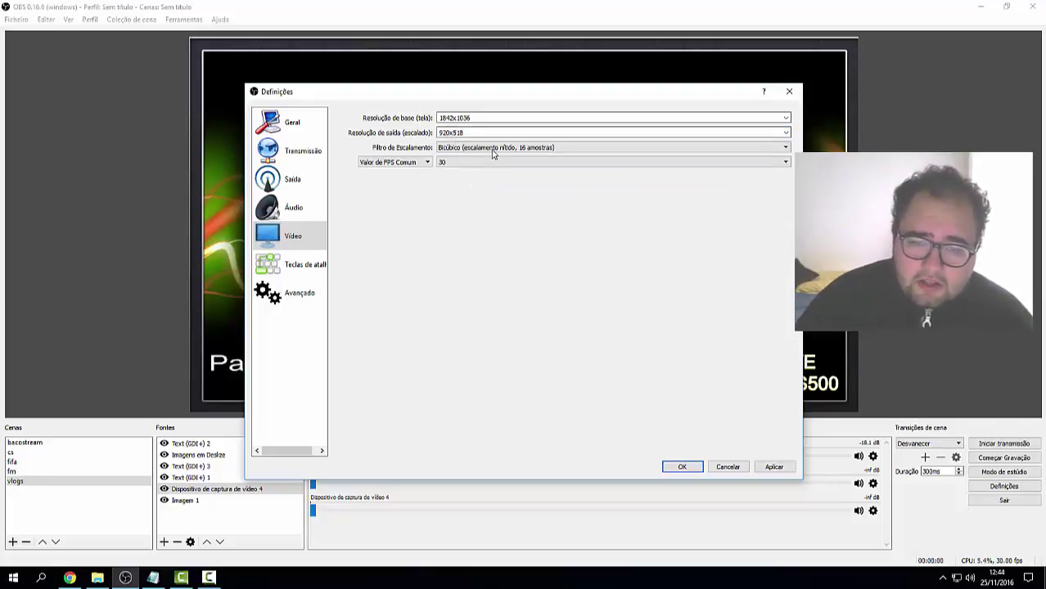
click(523, 163)
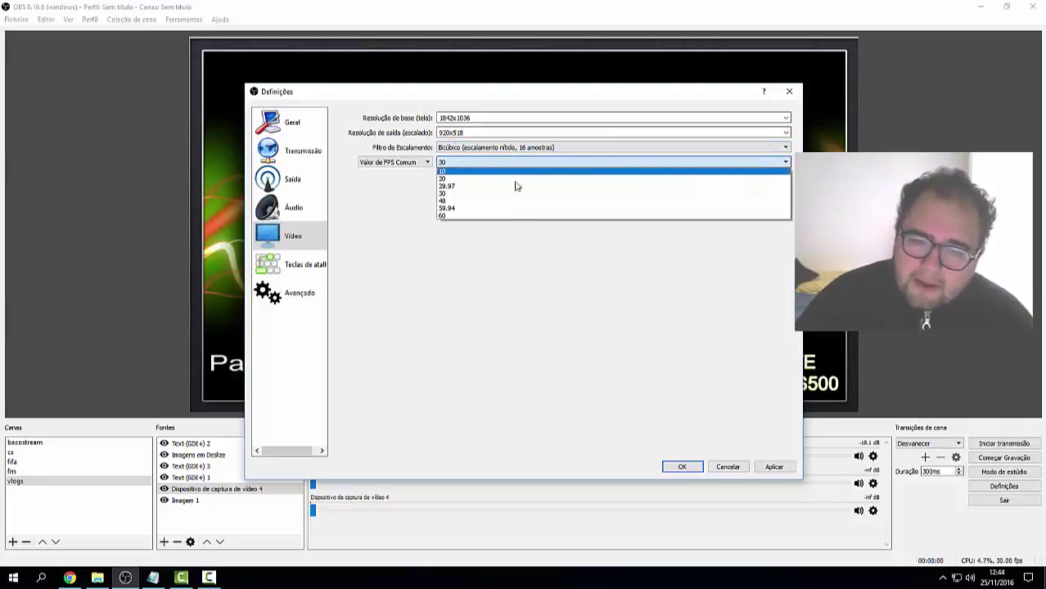
click(495, 272)
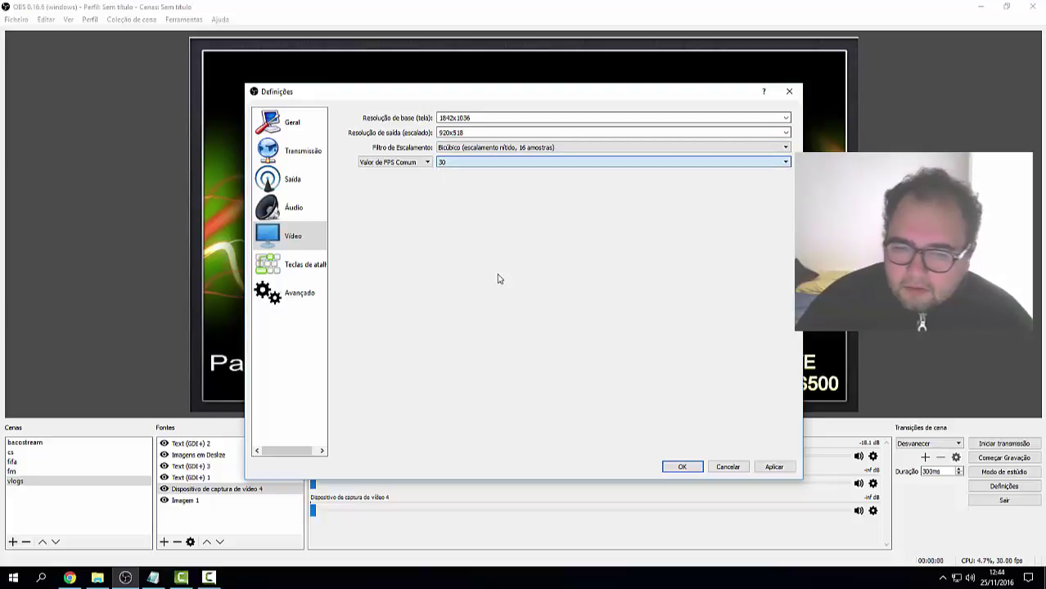
Step: Set the scaled output resolution back to 1840x1036 and review the alternative output resolutions
click(786, 134)
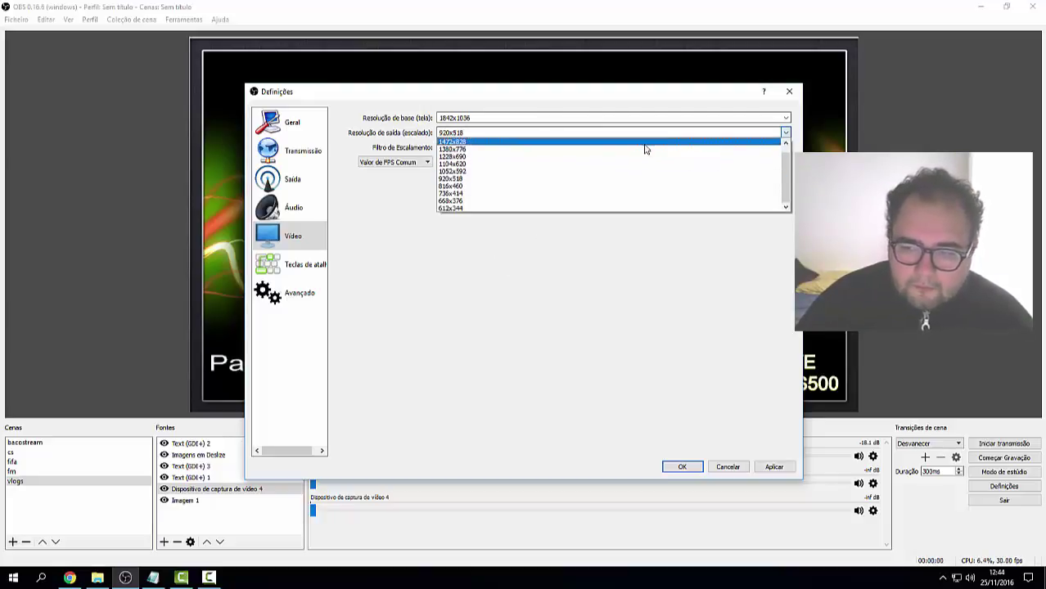
scroll(645, 150, up, 1)
click(644, 147)
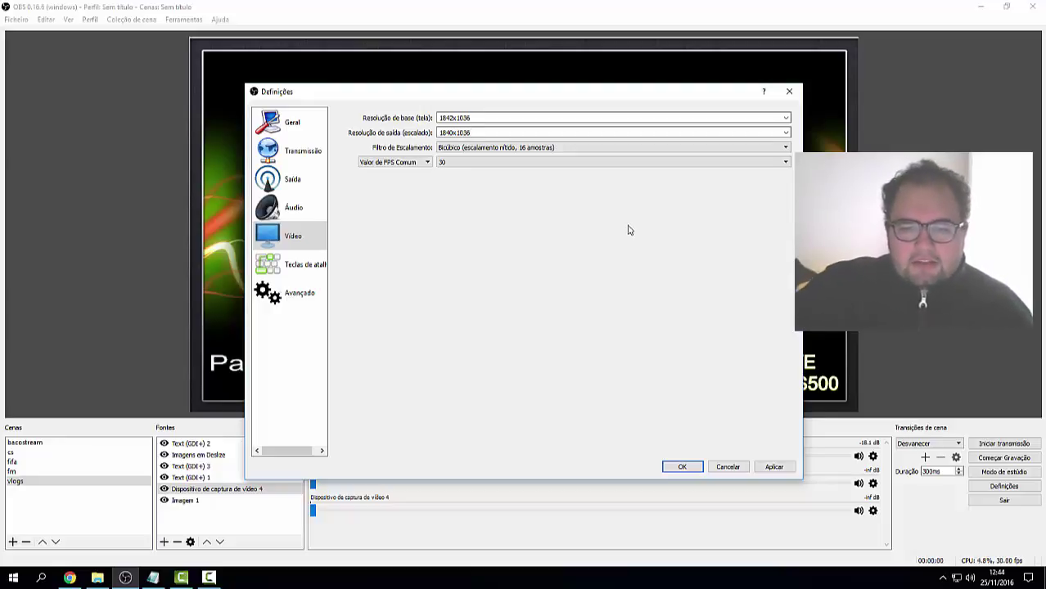
click(786, 135)
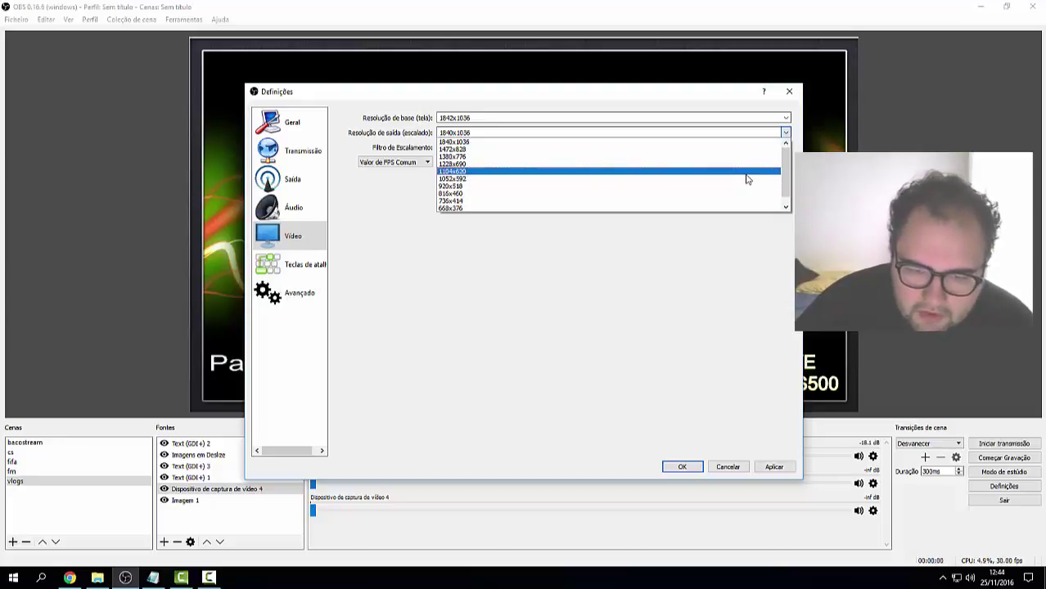
click(709, 282)
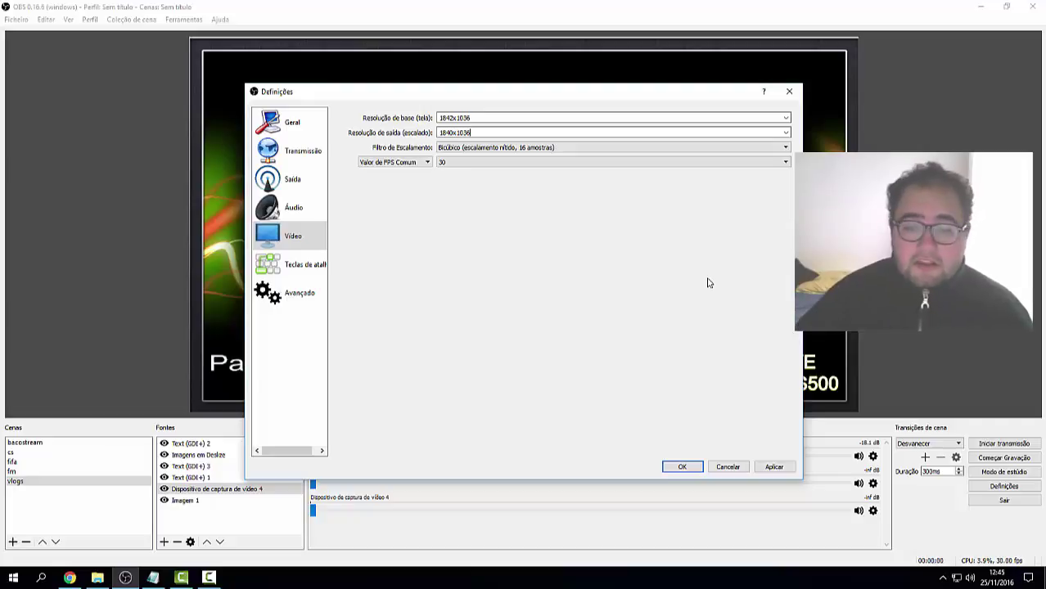
click(784, 132)
click(782, 133)
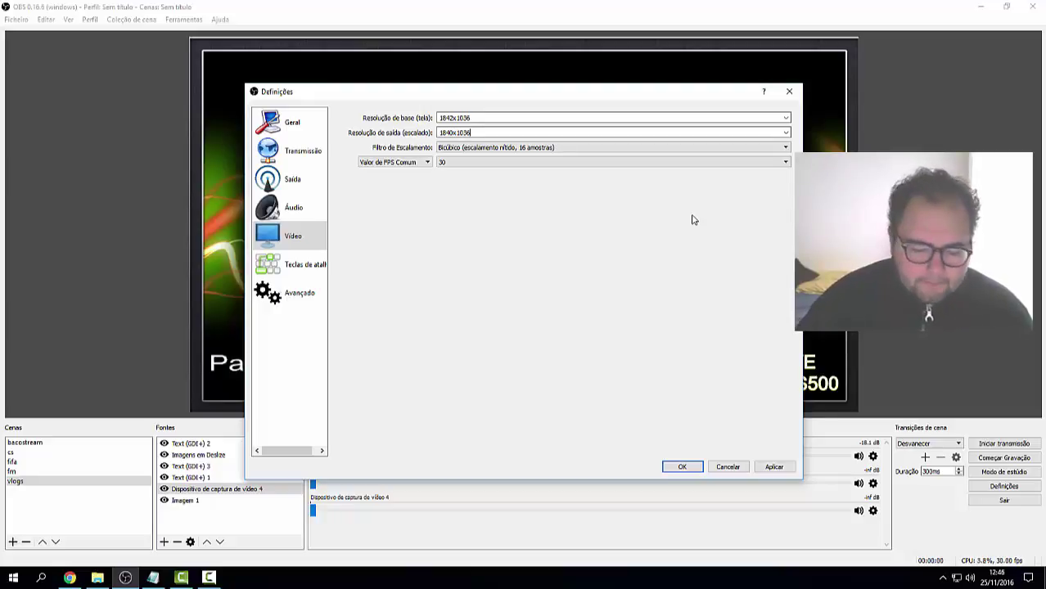
Step: Check the advanced and general settings, apply the configuration changes, and return to the video settings
click(277, 290)
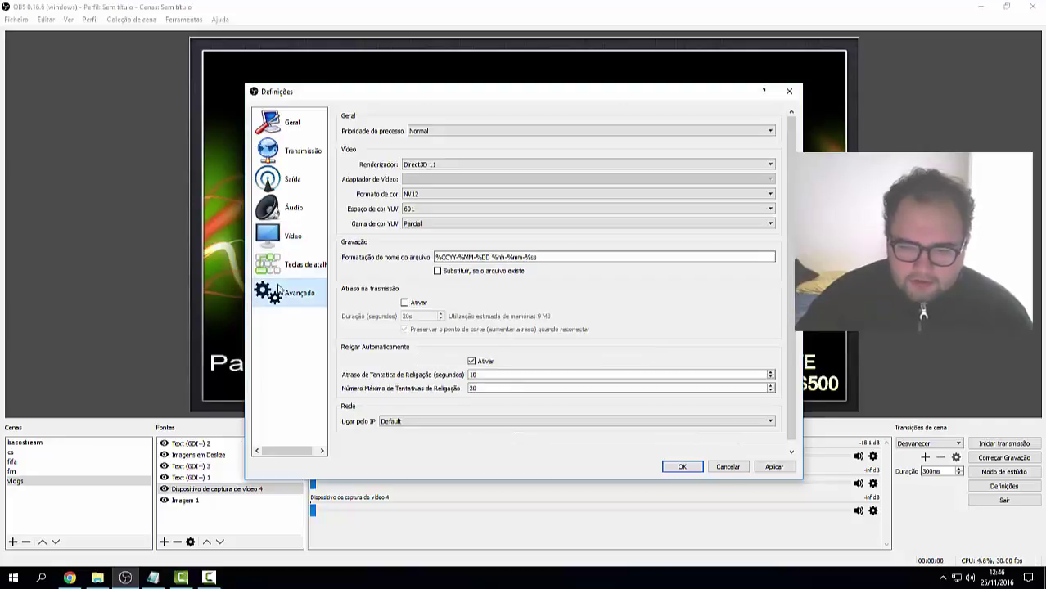
click(295, 125)
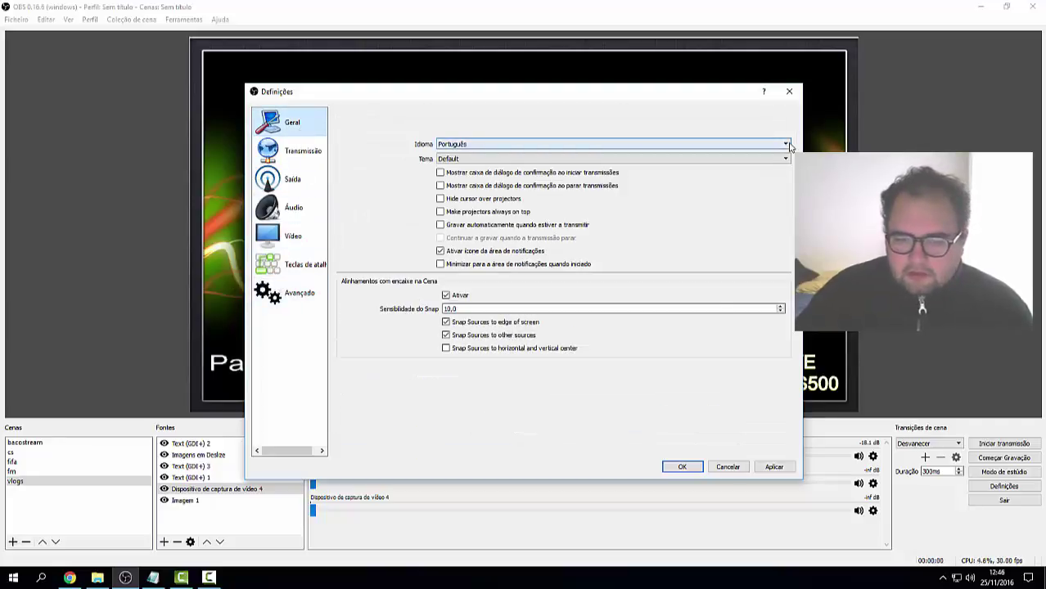
click(772, 467)
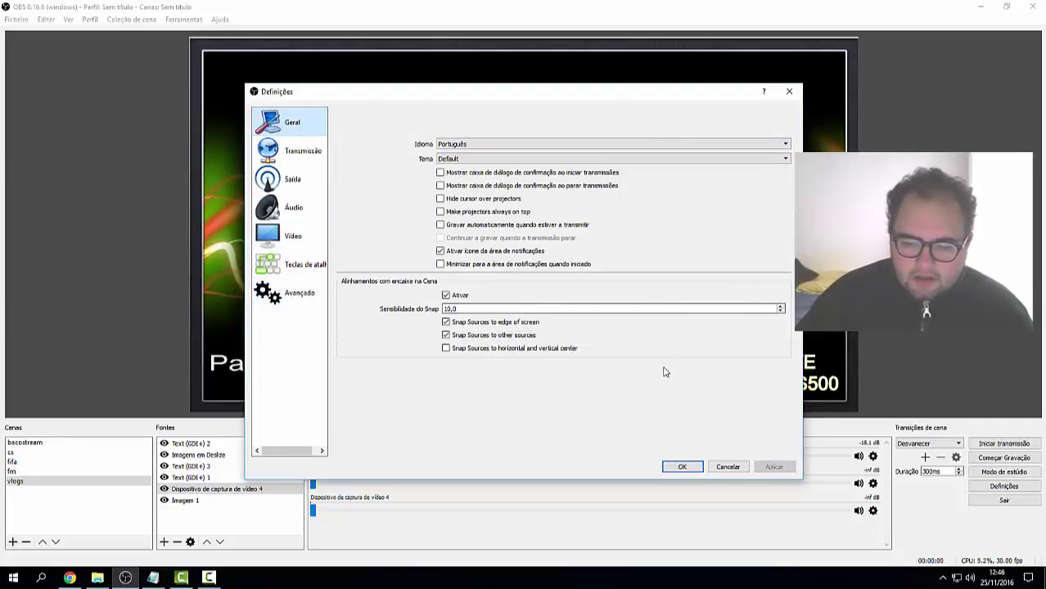
click(310, 207)
click(310, 236)
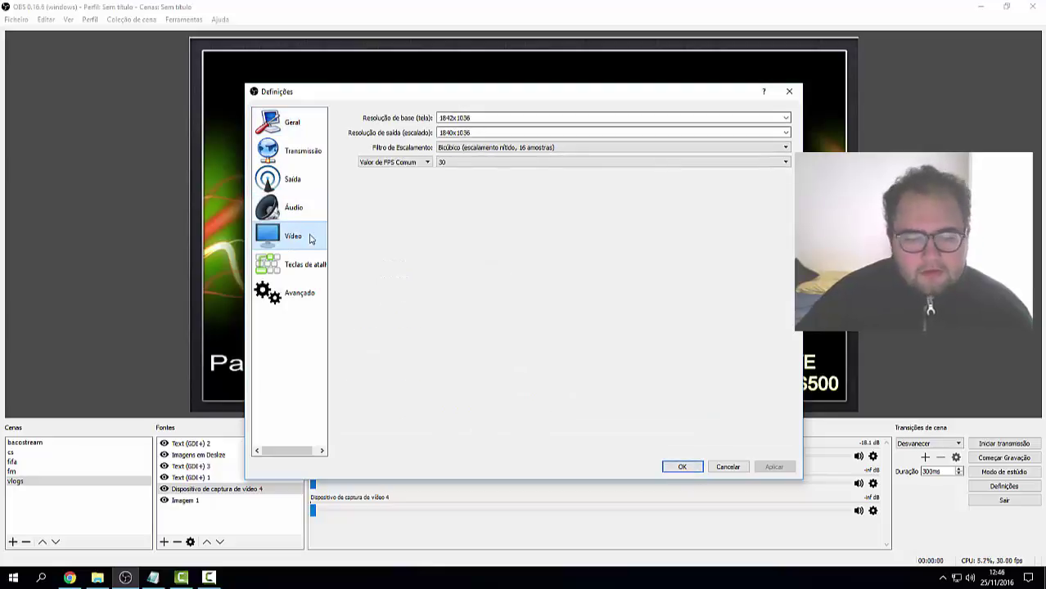